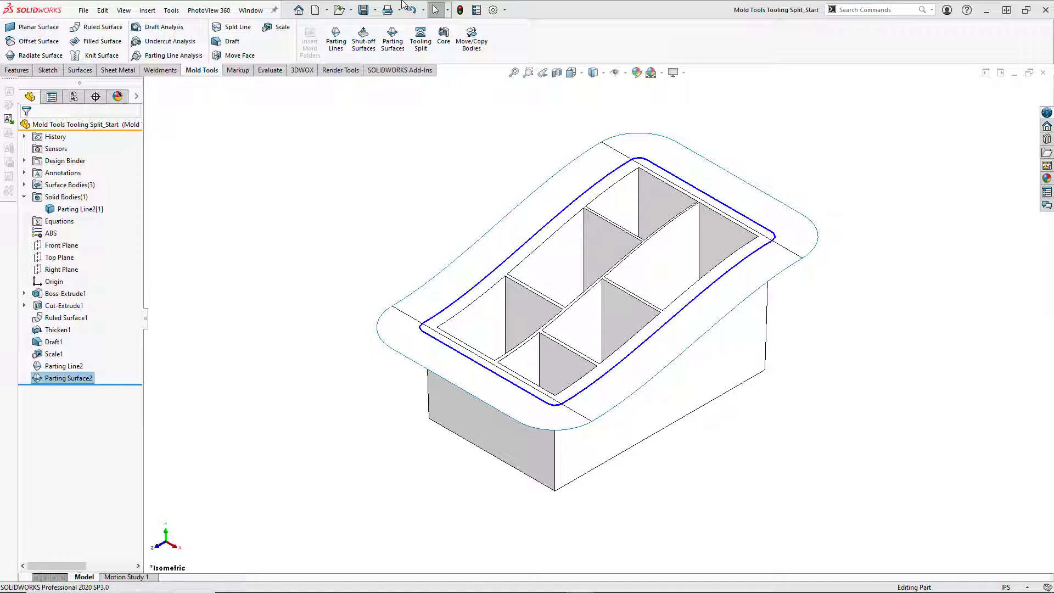
- Start a Tooling Split sketch on the Top Plane and view it from the Top
click(420, 39)
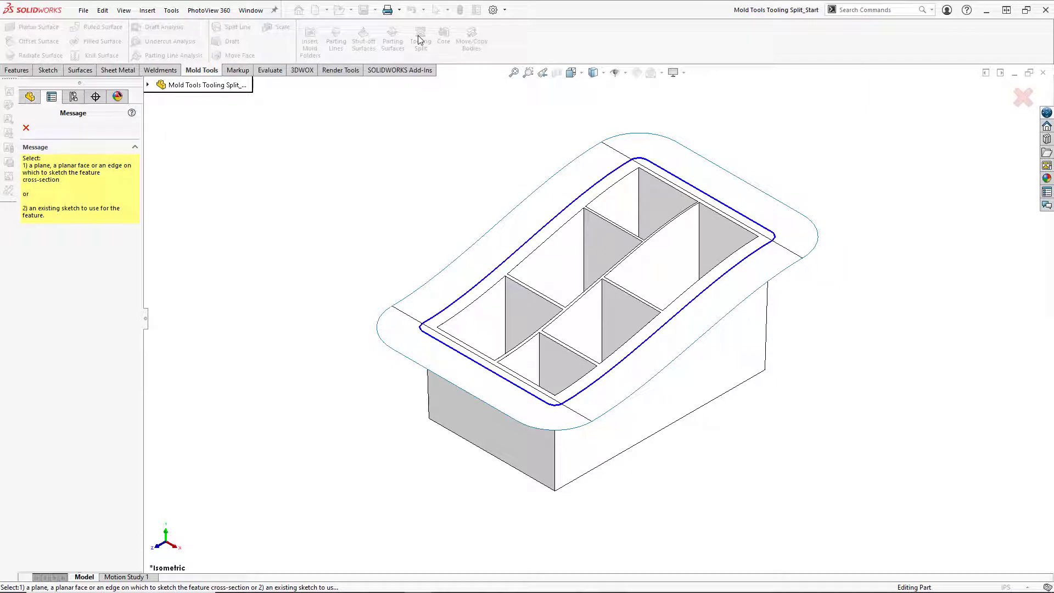
click(147, 85)
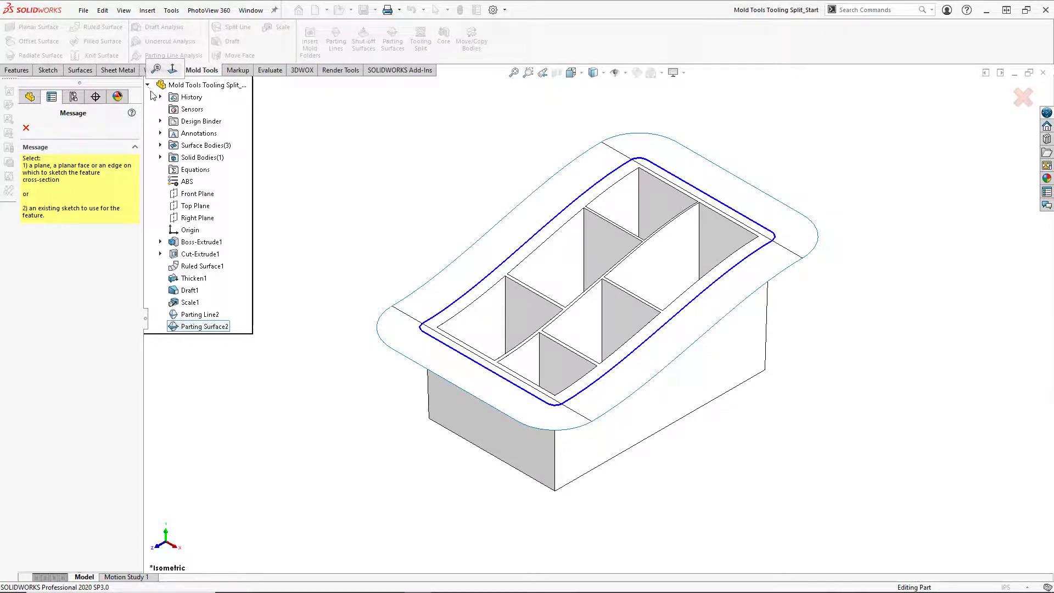
click(187, 208)
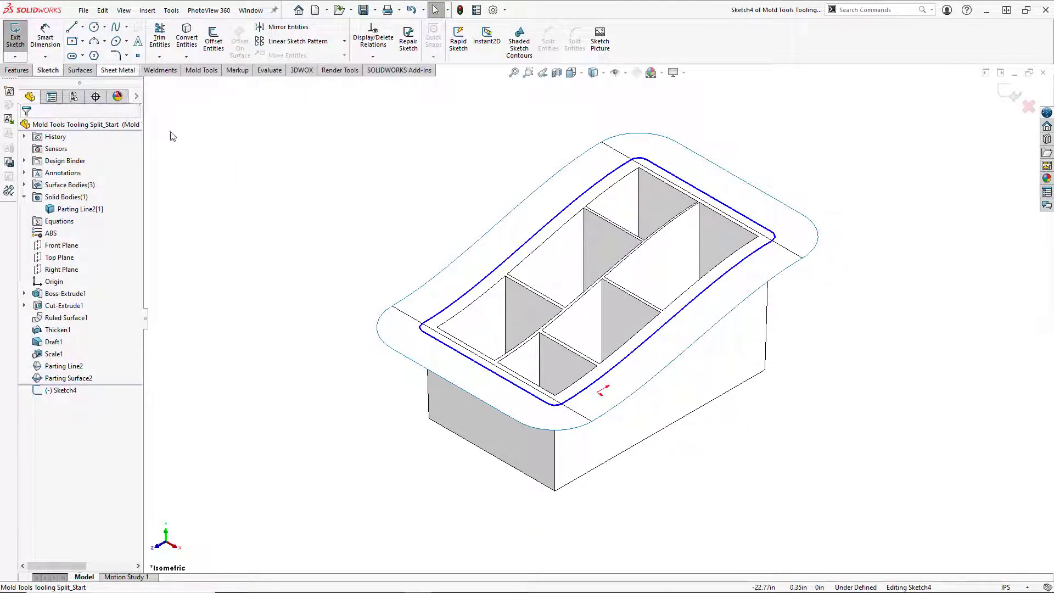
key(space)
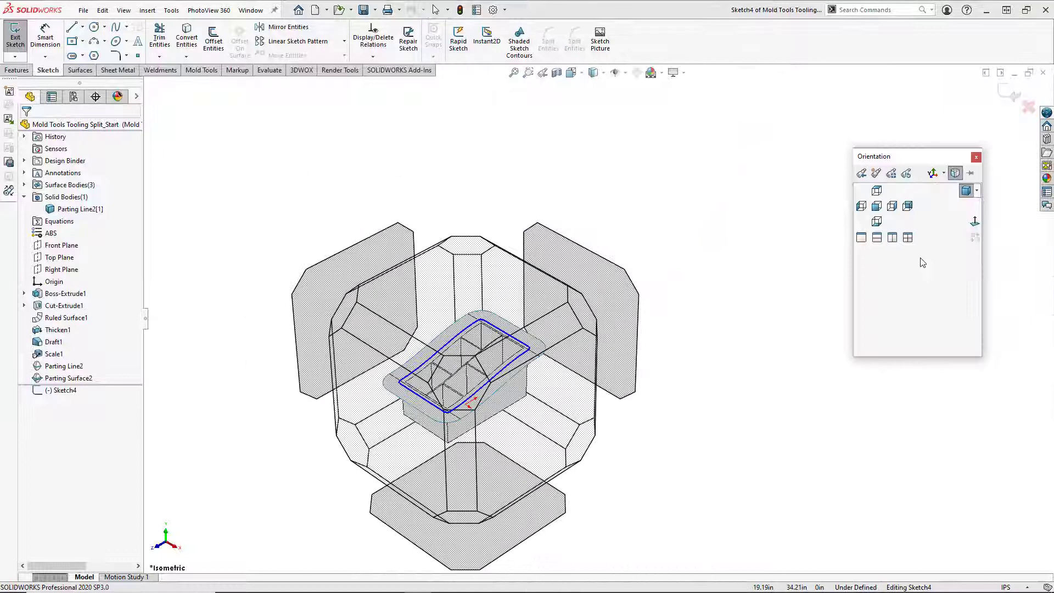
click(974, 222)
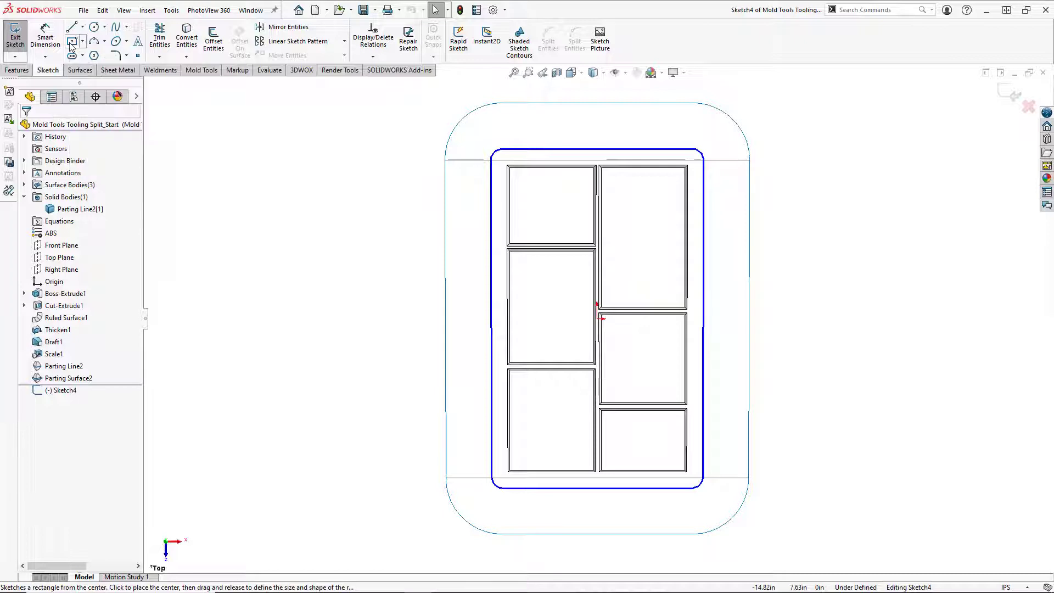
- Draw an origin-centred rectangle, 12.00 high by 8.00 wide, around the tray
click(71, 43)
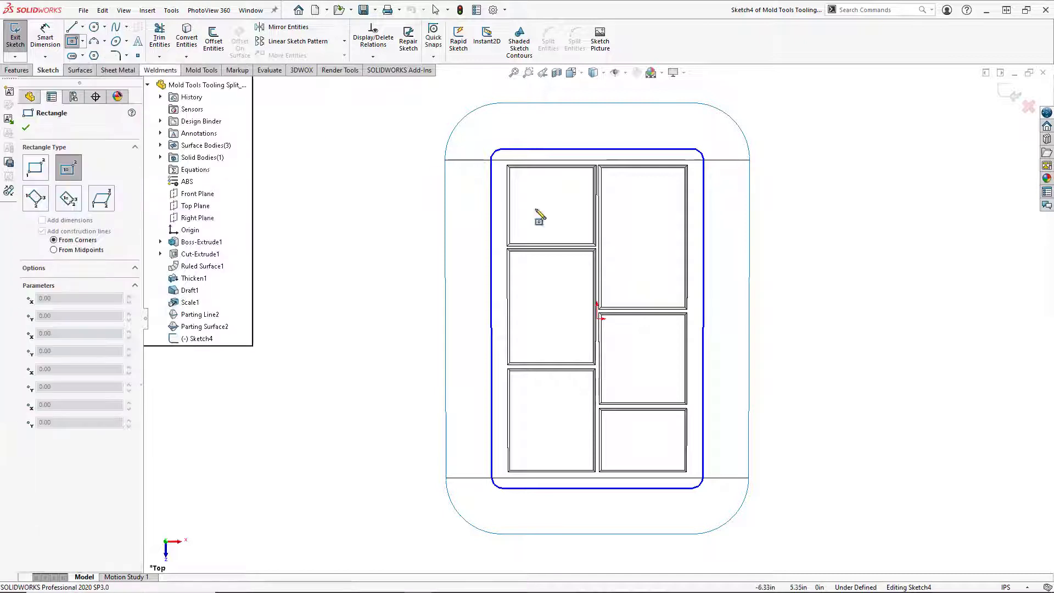
click(597, 320)
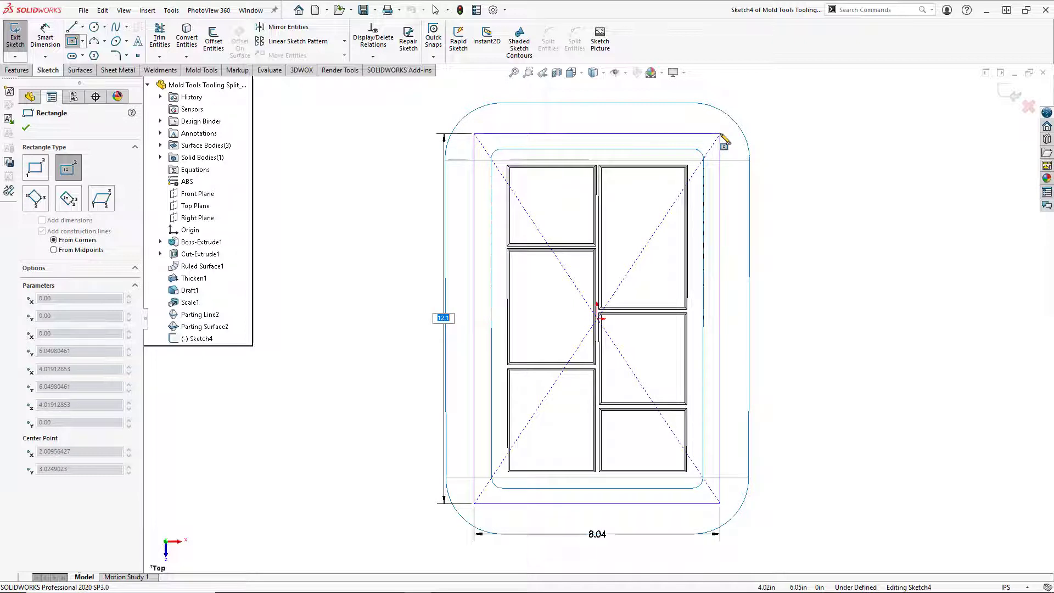
text(10)
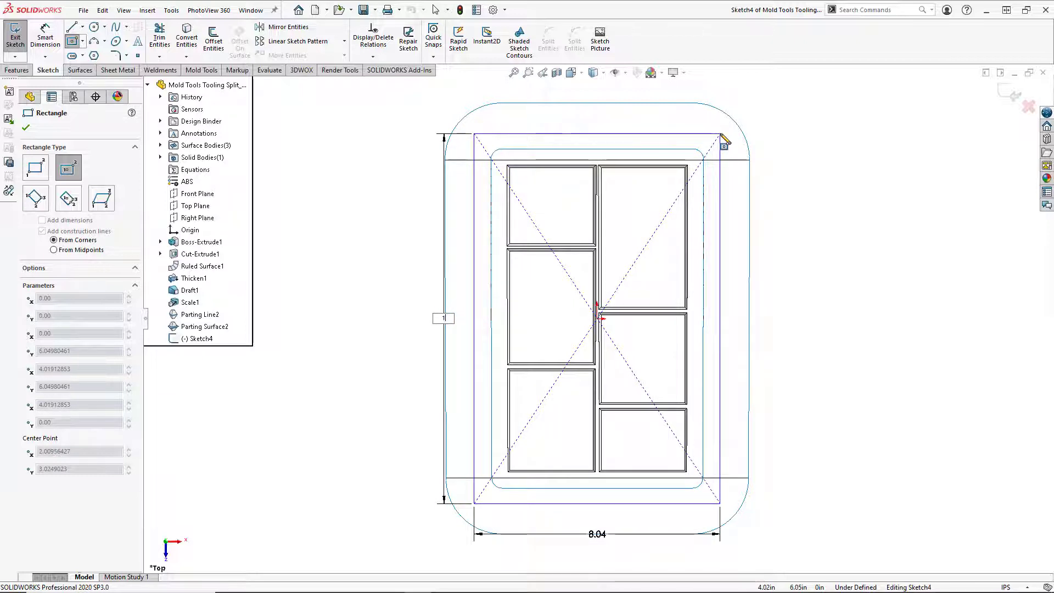
key(Tab)
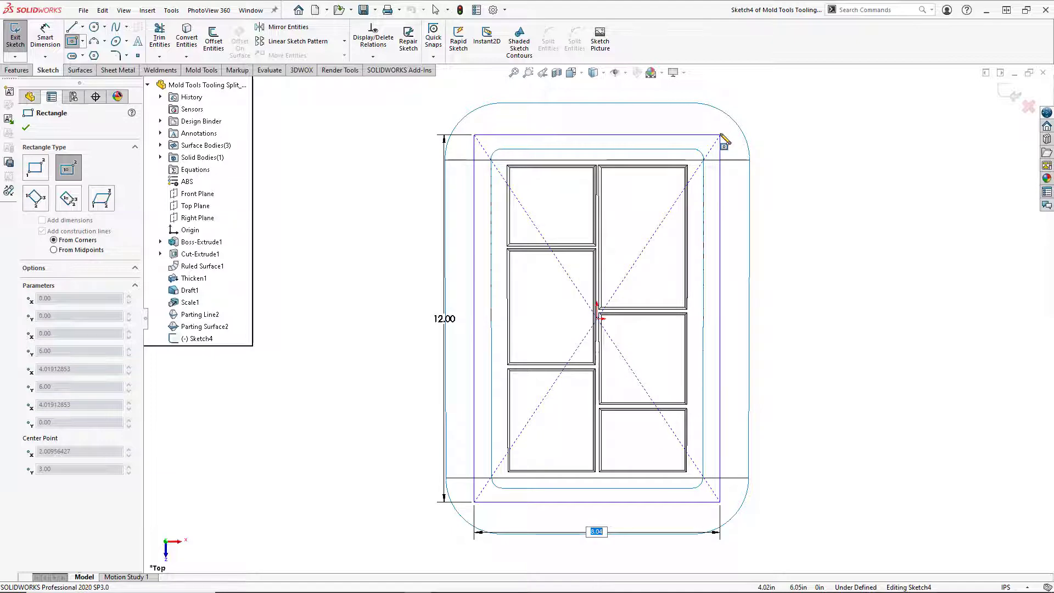
text(8)
key(Return)
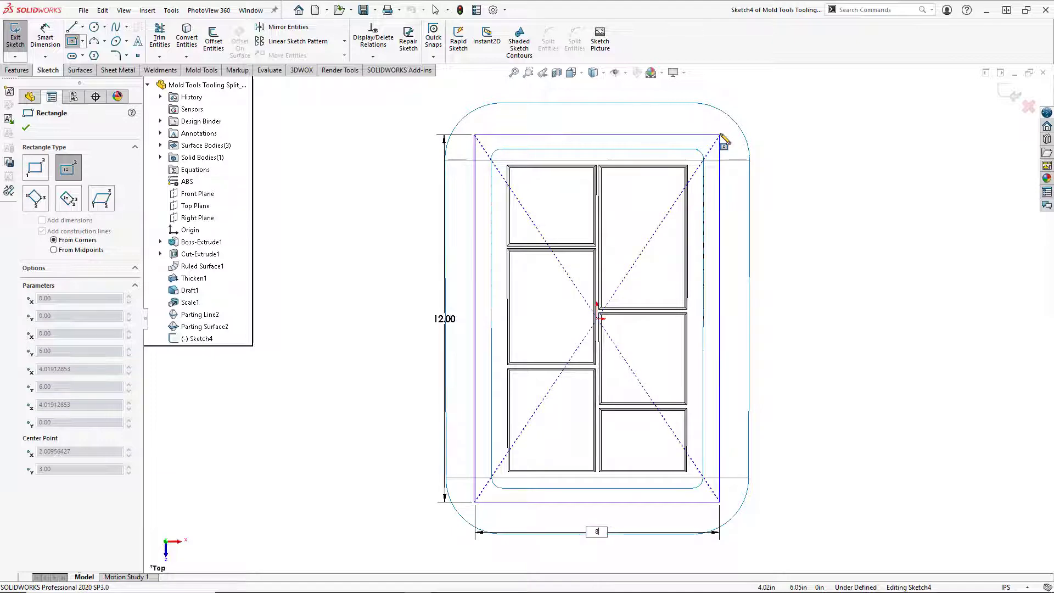
mouse_move(508, 452)
middle_down()
mouse_move(527, 477)
mouse_move(524, 459)
mouse_move(370, 322)
middle_up()
key(ctrl+8)
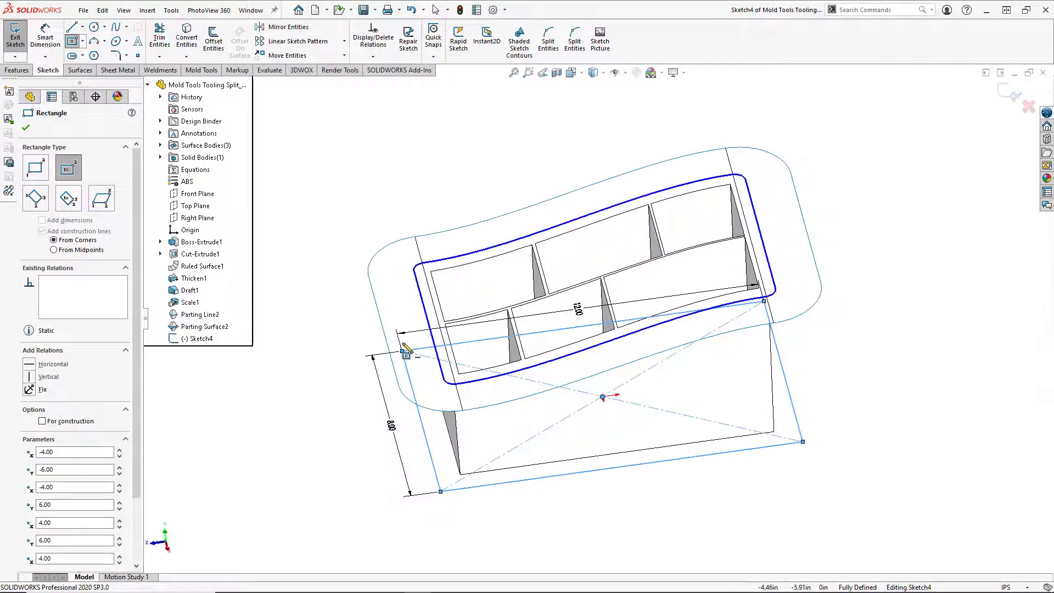
click(27, 128)
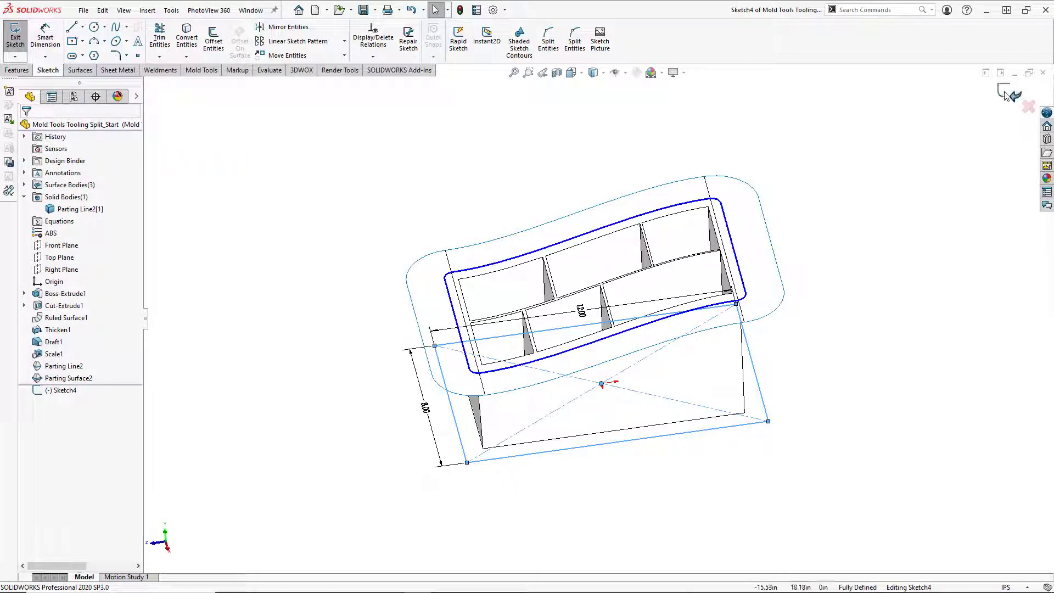
- Exit the sketch, inspect the core and cavity preview, and accept Tooling Split2
click(1006, 94)
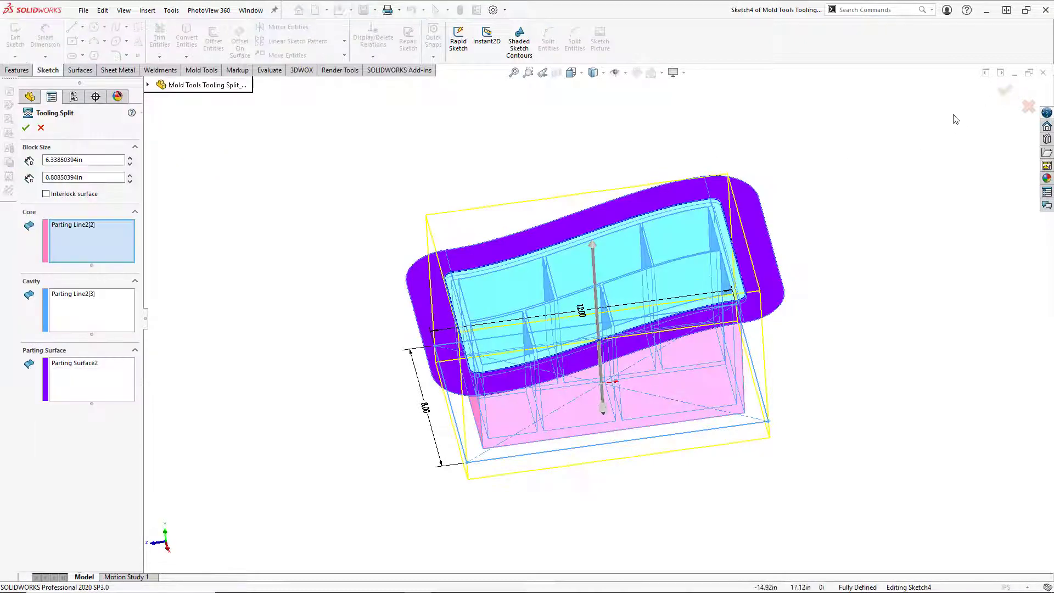
middle_drag(399, 207, 393, 127)
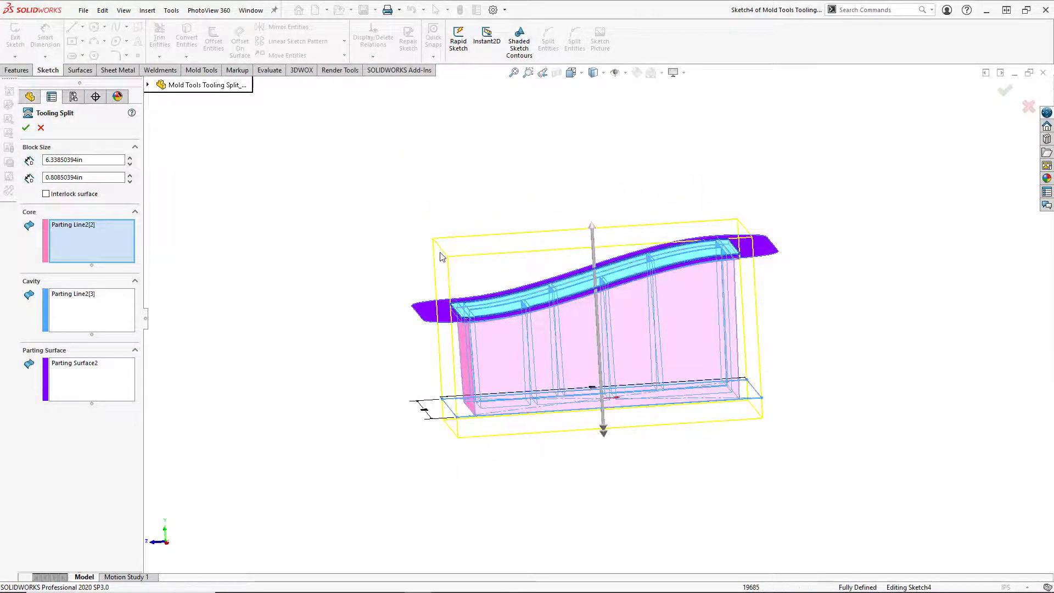
mouse_move(538, 265)
middle_down()
mouse_move(552, 252)
mouse_move(547, 235)
mouse_move(526, 245)
mouse_move(545, 282)
mouse_move(523, 255)
middle_up()
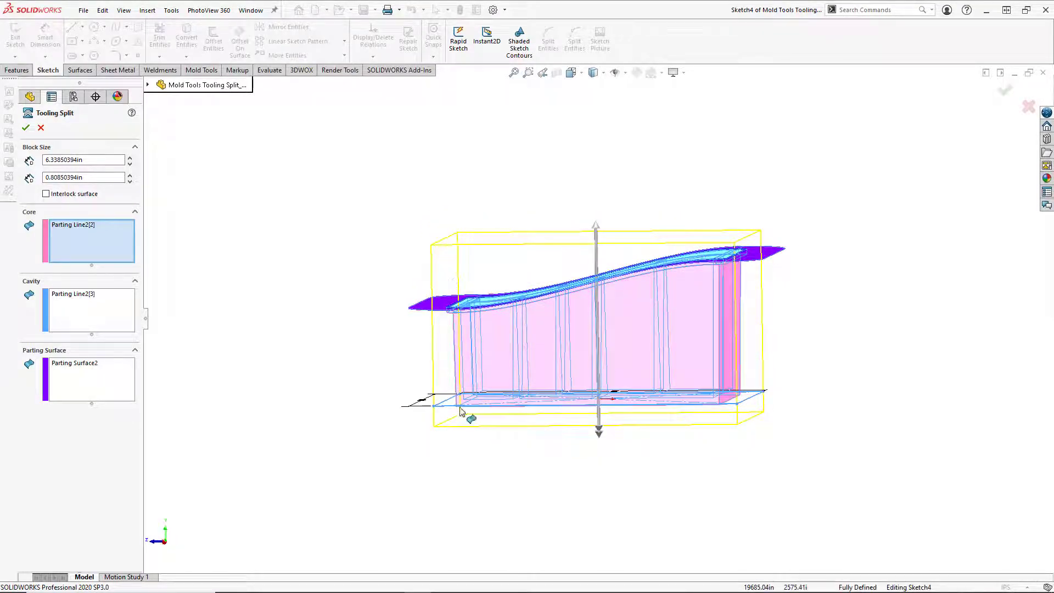
middle_drag(713, 396, 764, 450)
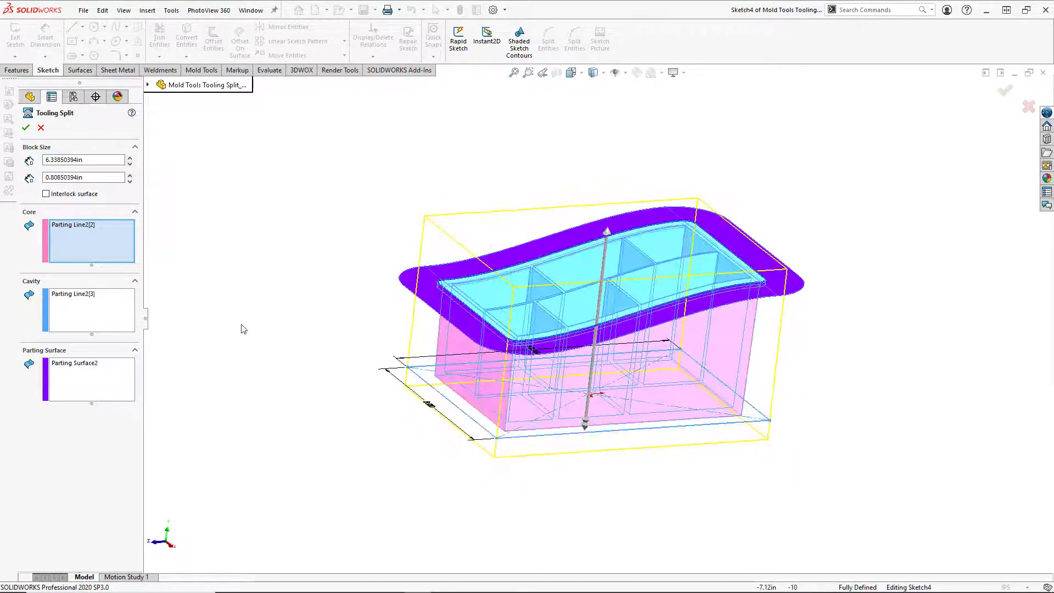
click(29, 131)
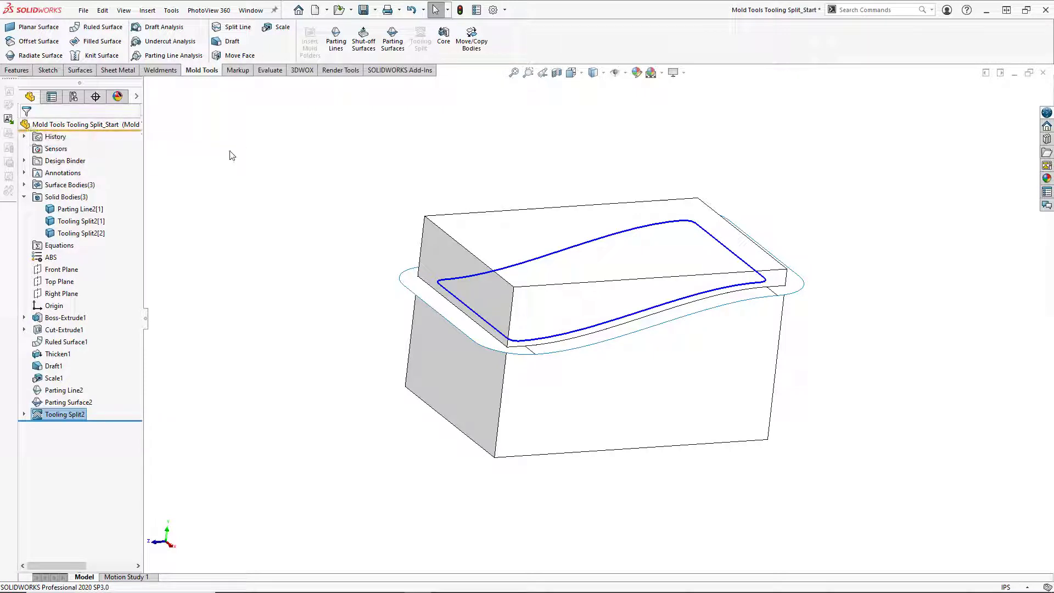
- Hide the parting surface body and Parting Line2, then return to isometric view
middle_drag(565, 181, 532, 254)
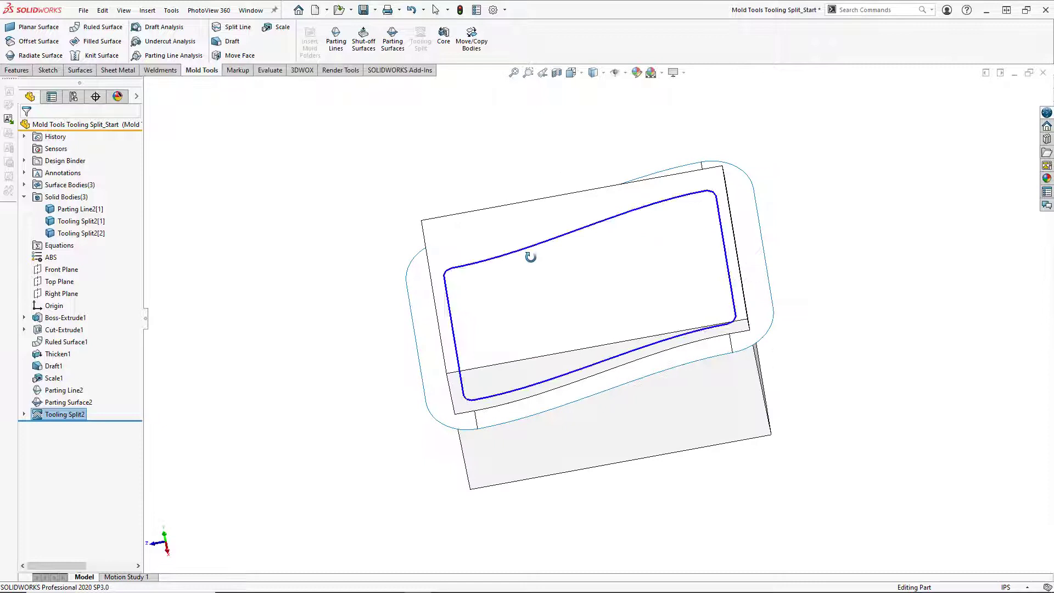
click(436, 383)
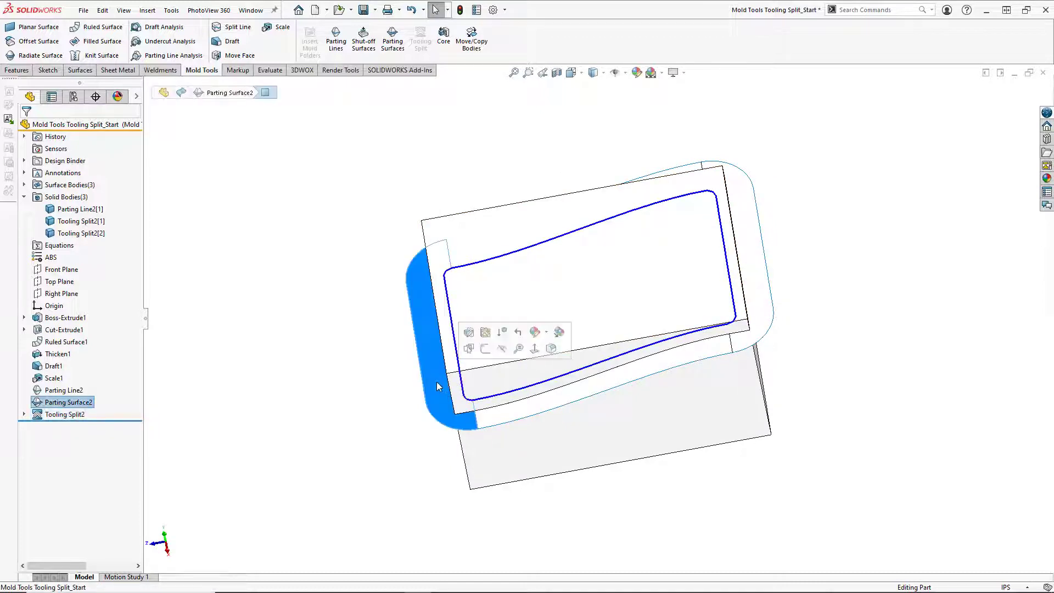
right_click(437, 385)
click(480, 317)
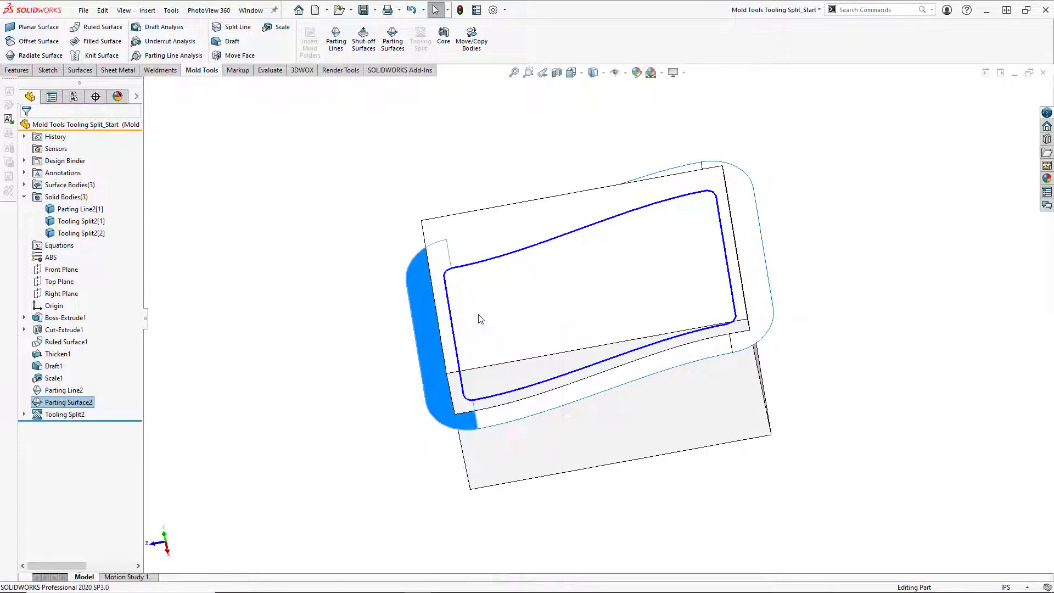
right_click(75, 390)
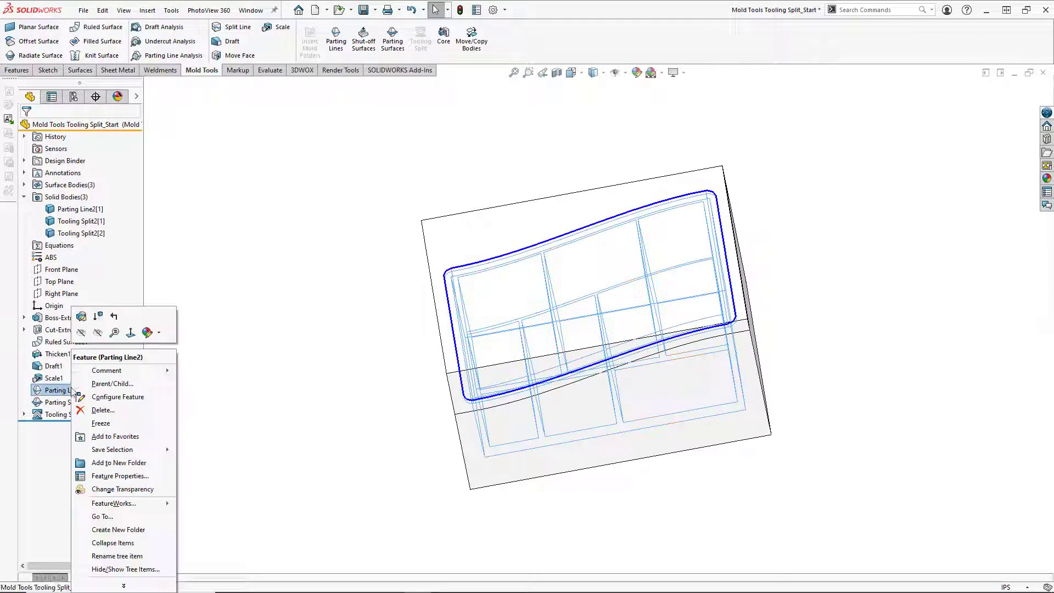
click(82, 332)
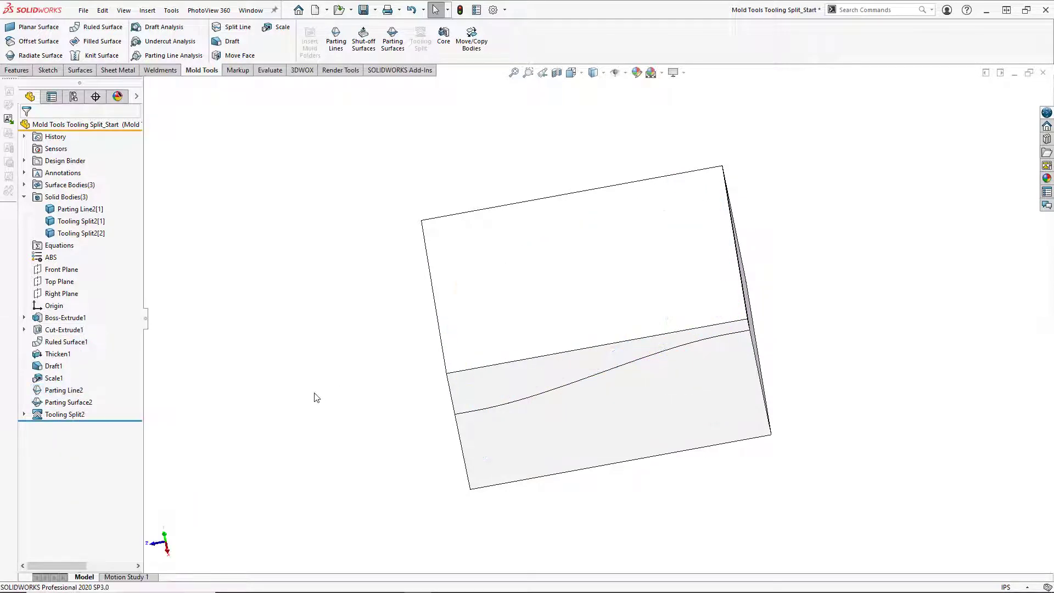
key(ctrl+7)
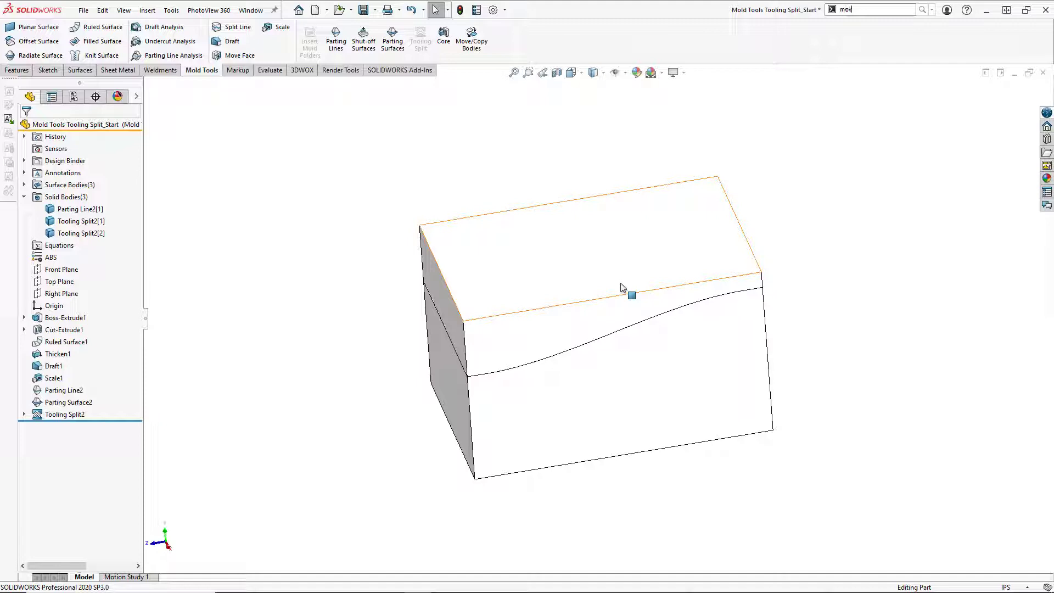
- Move the upper block Tooling Split2[2] up 16.44 in with Move/Copy Bodies
text(e)
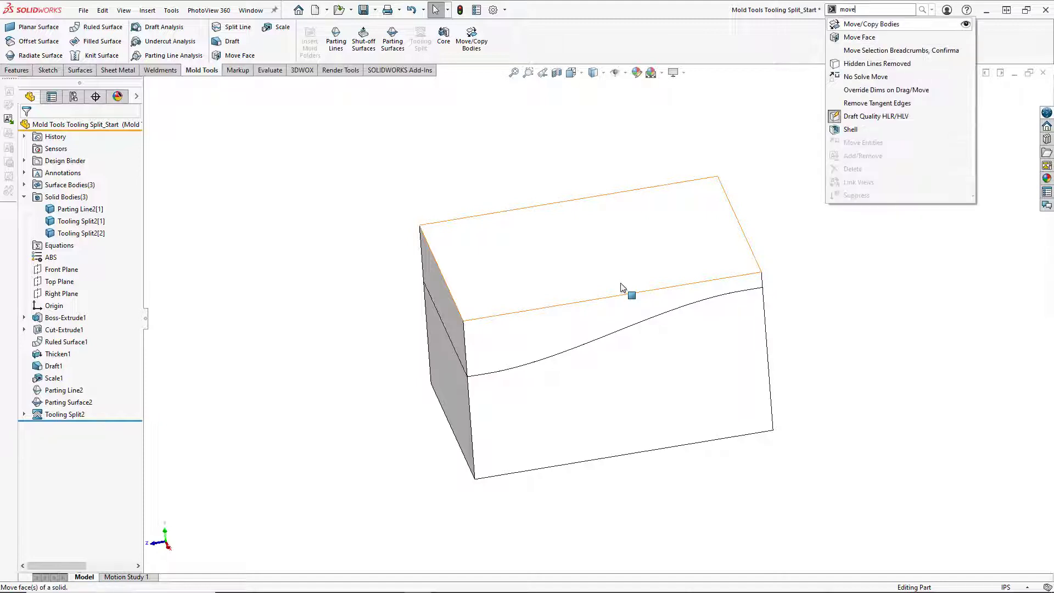
click(875, 24)
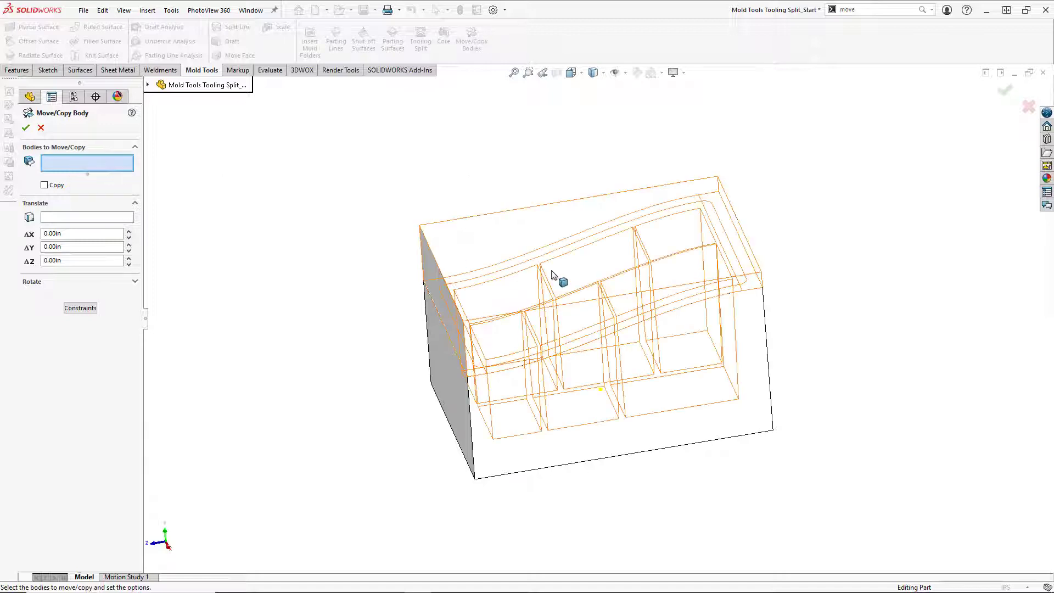
click(475, 247)
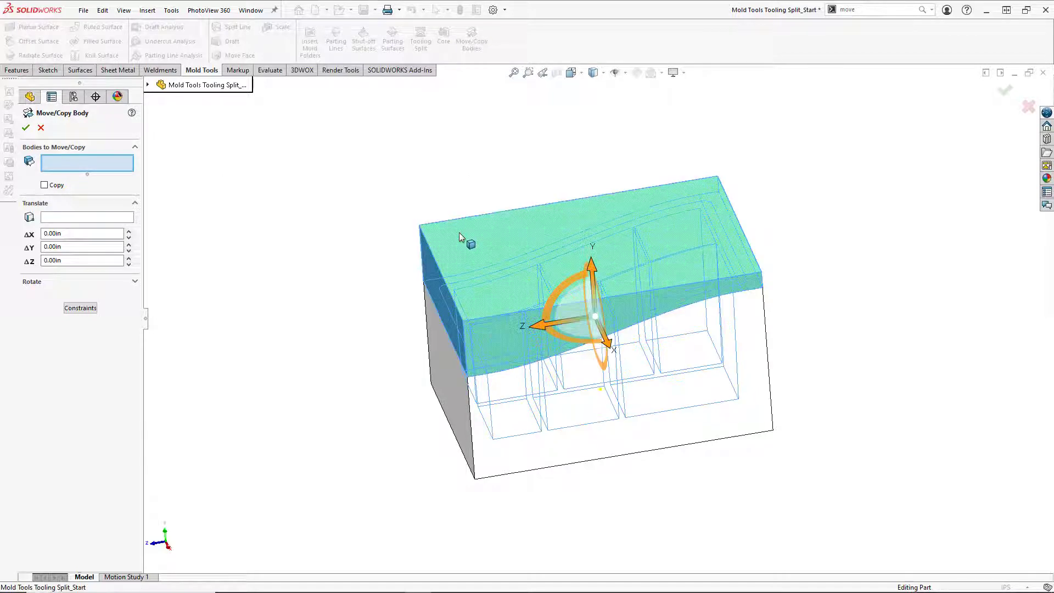
key(z)
key(z)
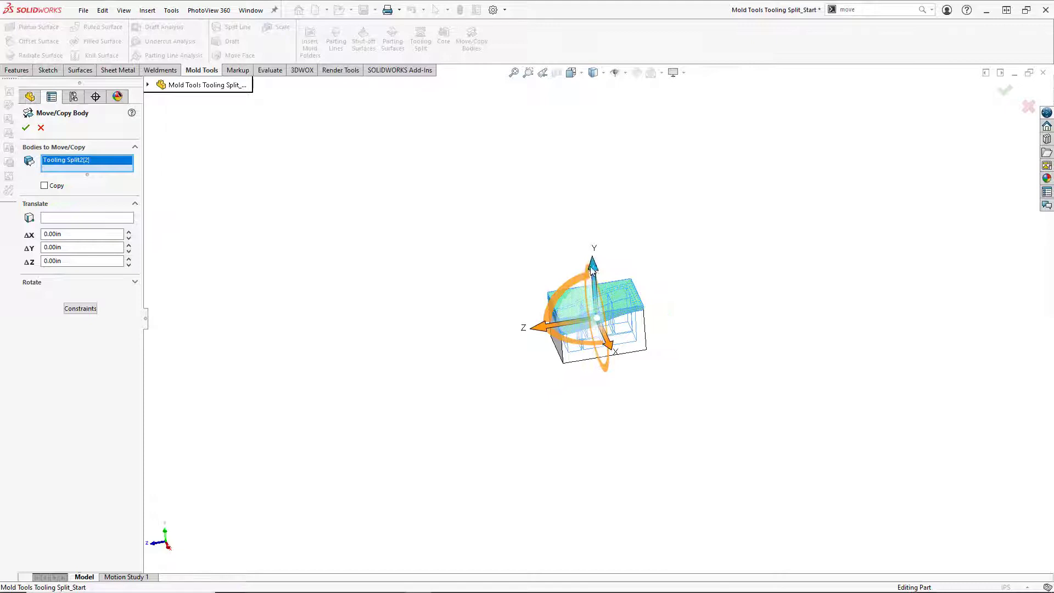
drag(592, 269, 574, 177)
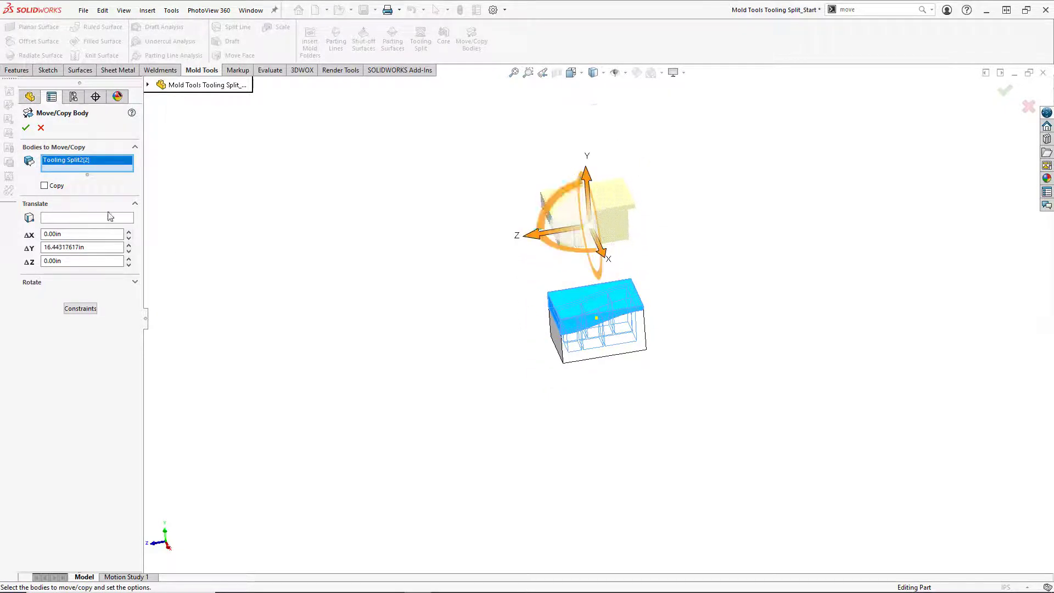
click(25, 128)
scroll(595, 322, down, 5)
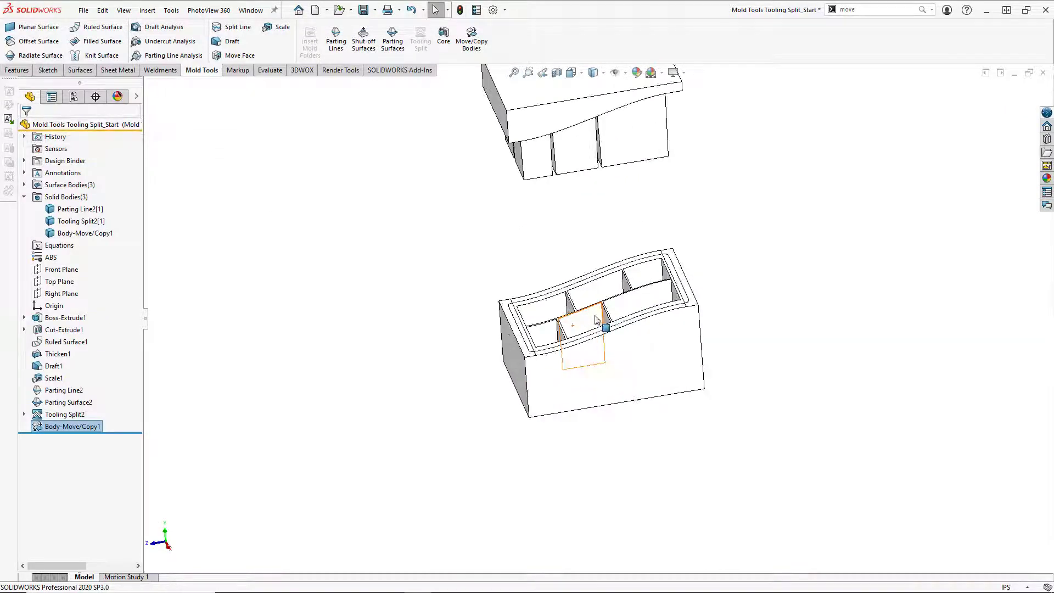
- Move the lower block Tooling Split2[1] down 8.00 in, then view isometrically
click(870, 11)
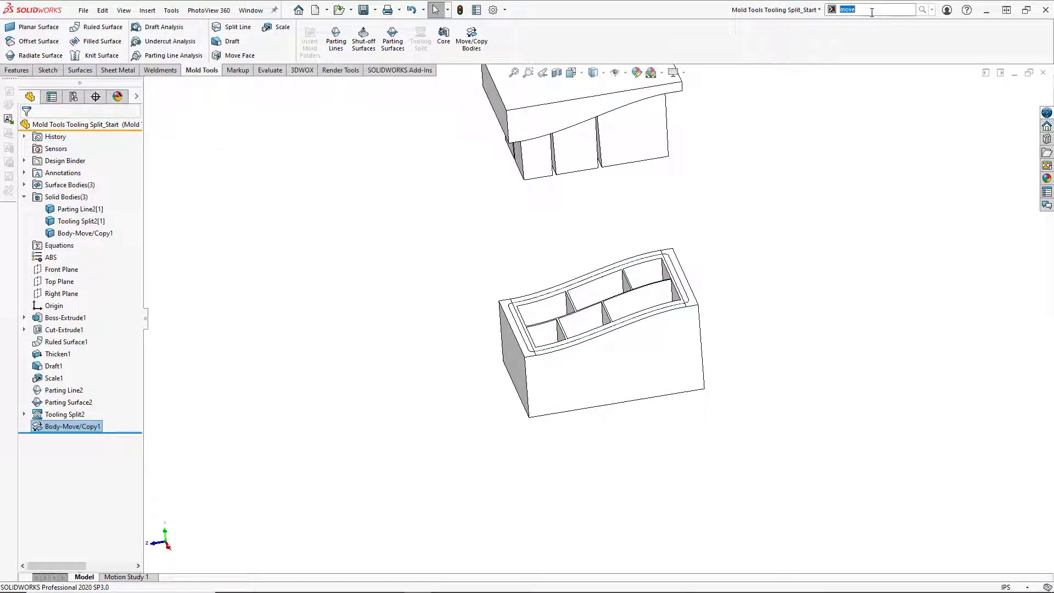
text(move)
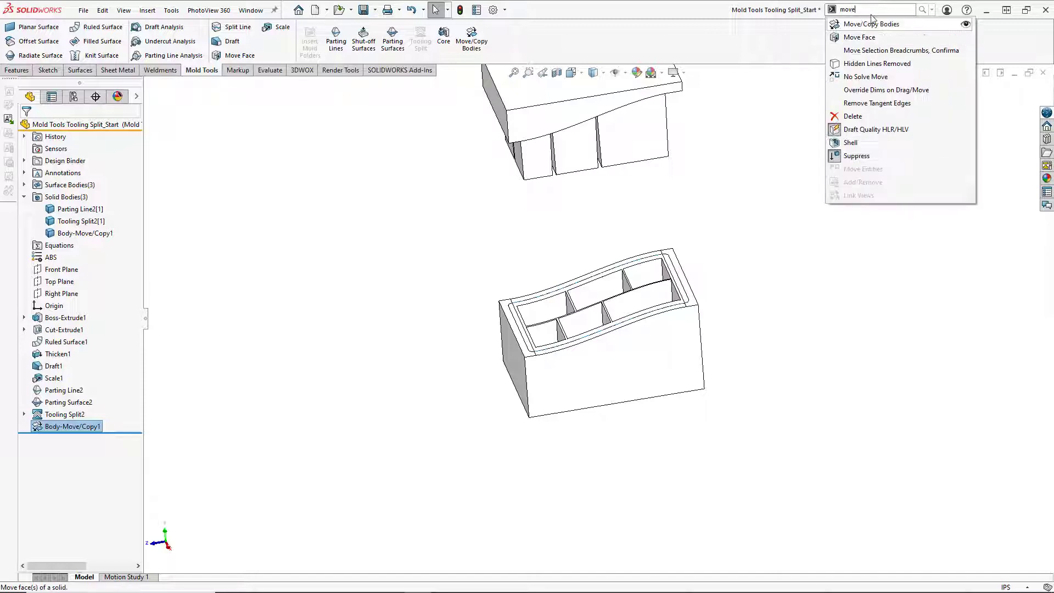
click(867, 25)
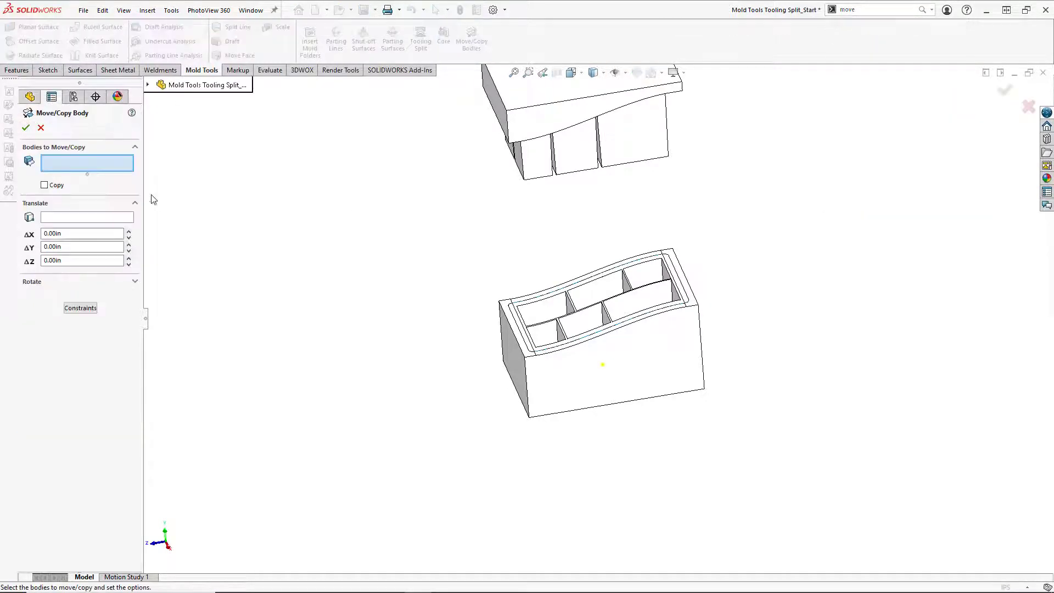
click(625, 364)
drag(599, 286, 621, 376)
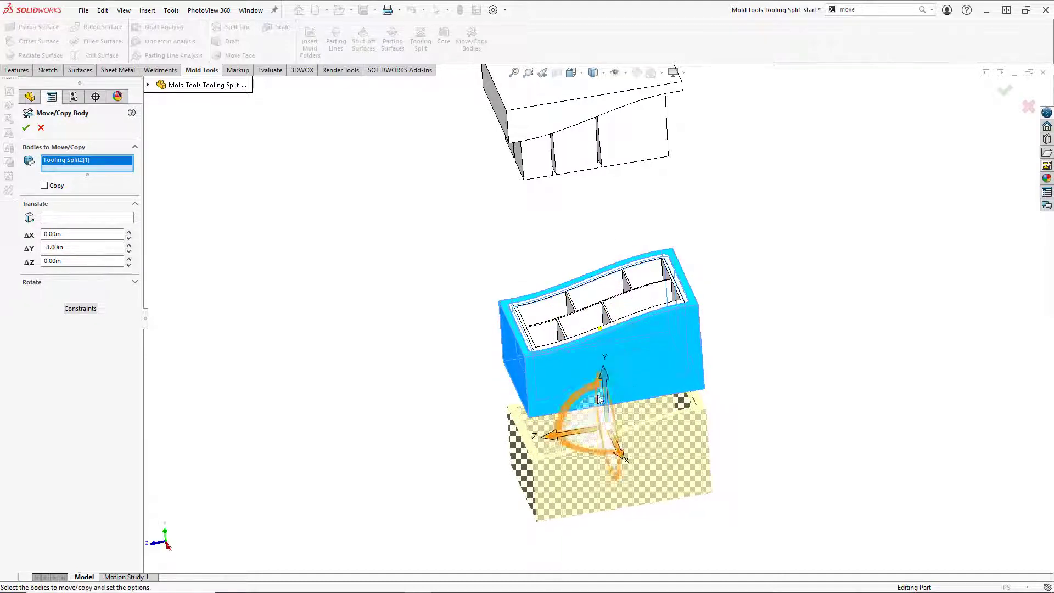
click(25, 128)
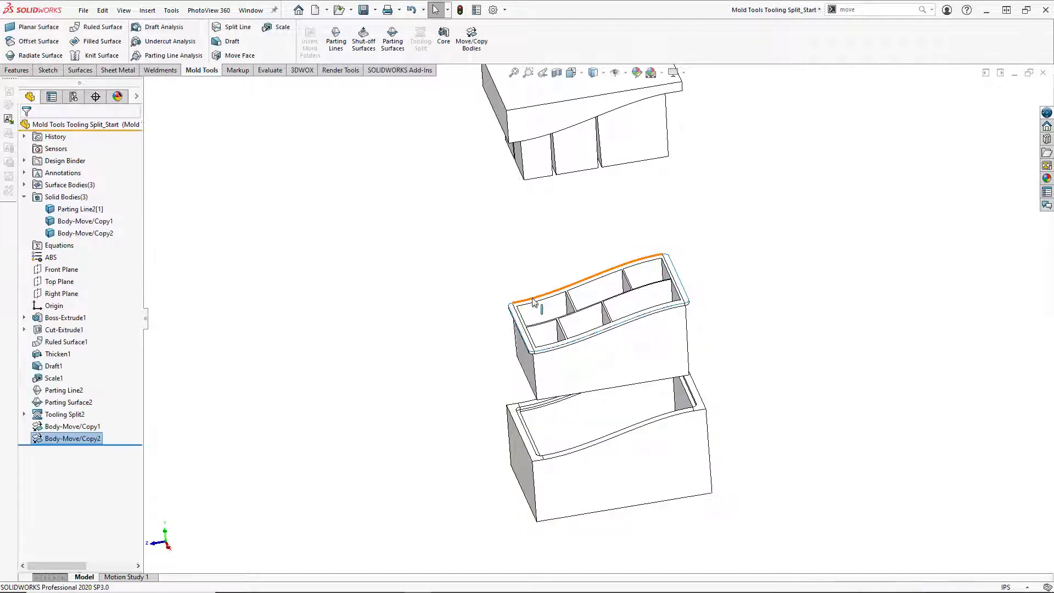
middle_drag(506, 322, 542, 237)
key(ctrl+7)
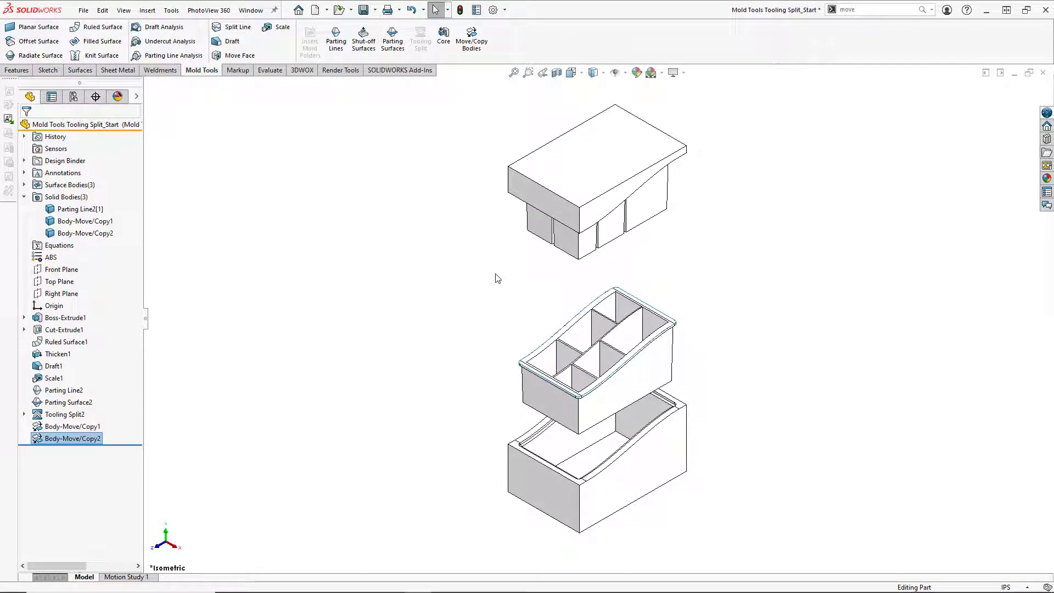
scroll(603, 247, down, 3)
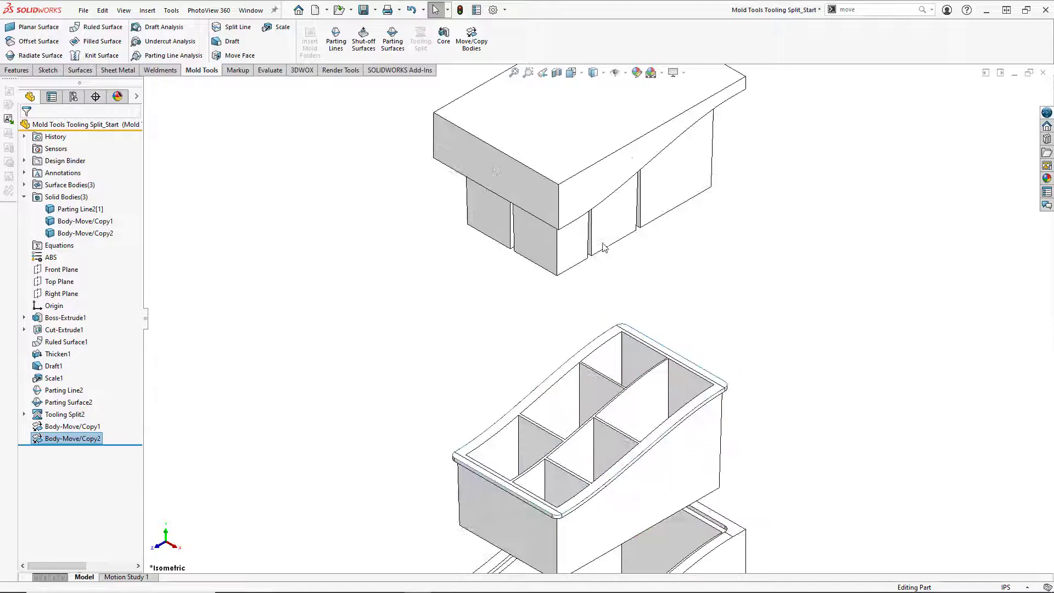
middle_drag(603, 247, 715, 468)
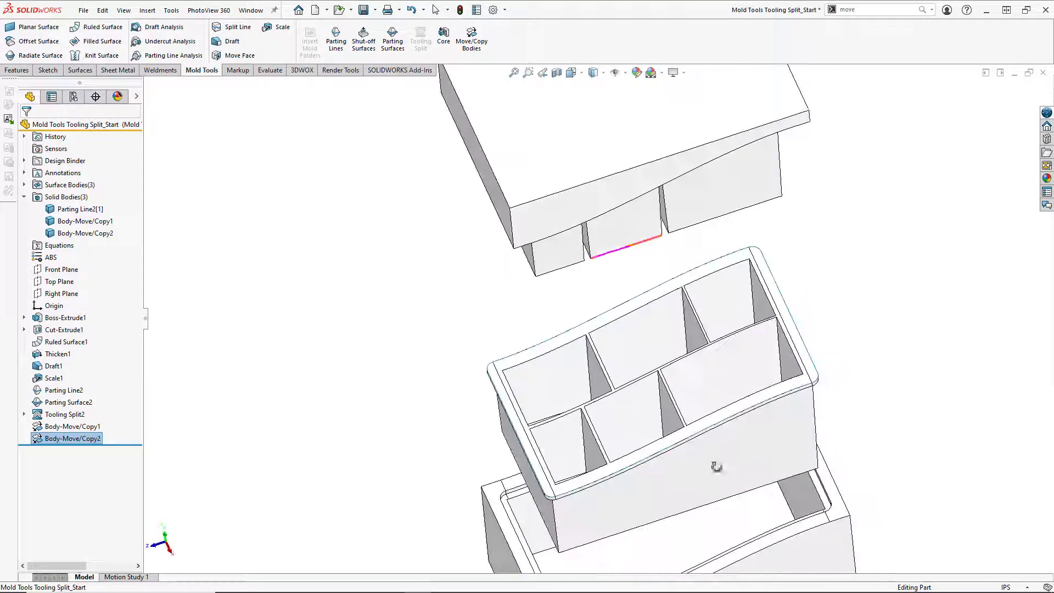
middle_drag(767, 377, 609, 390)
scroll(644, 426, up, 3)
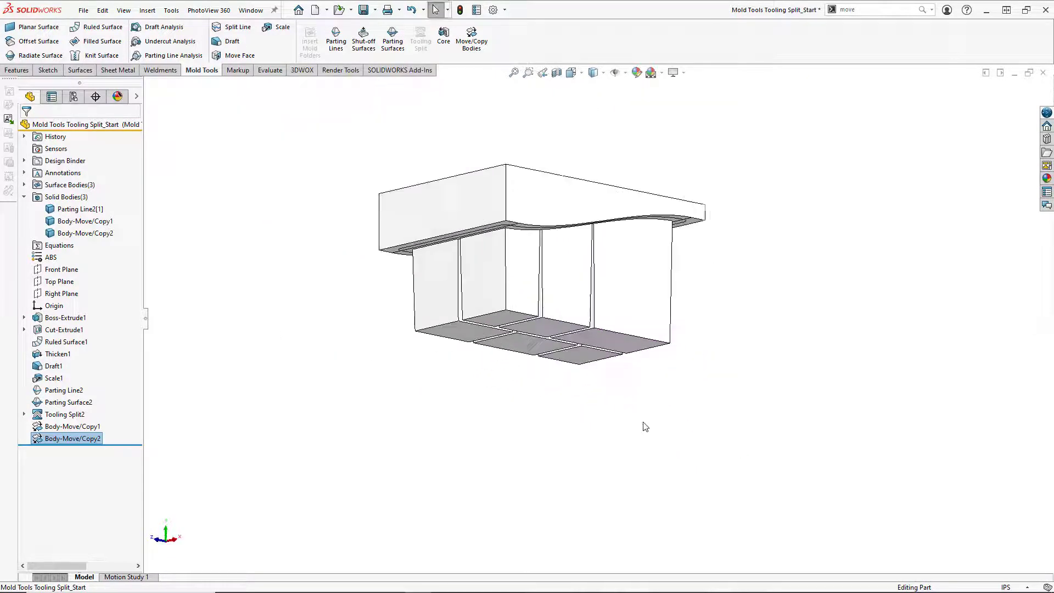
key(ctrl+7)
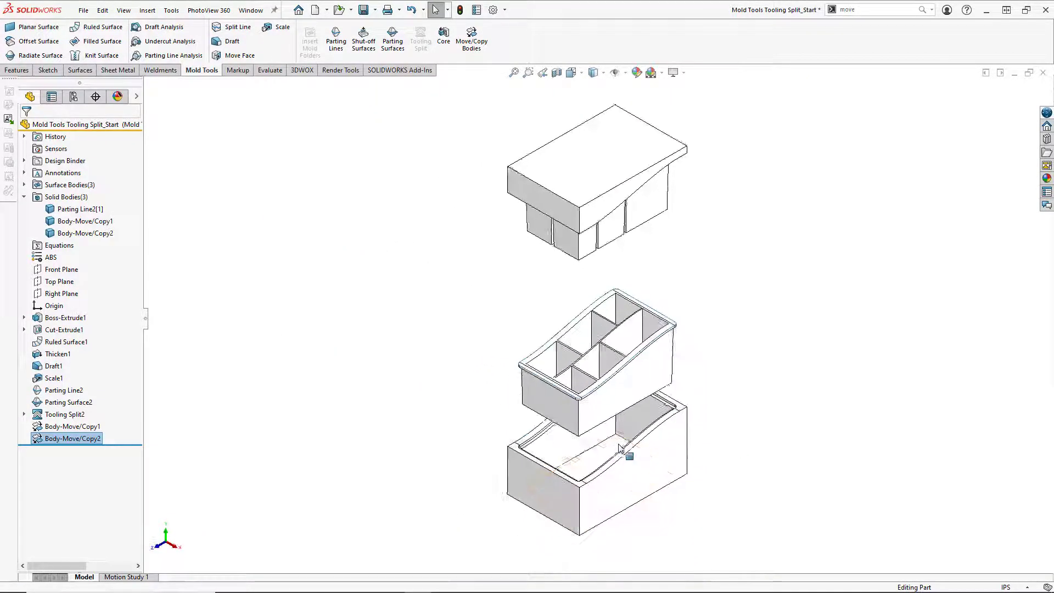